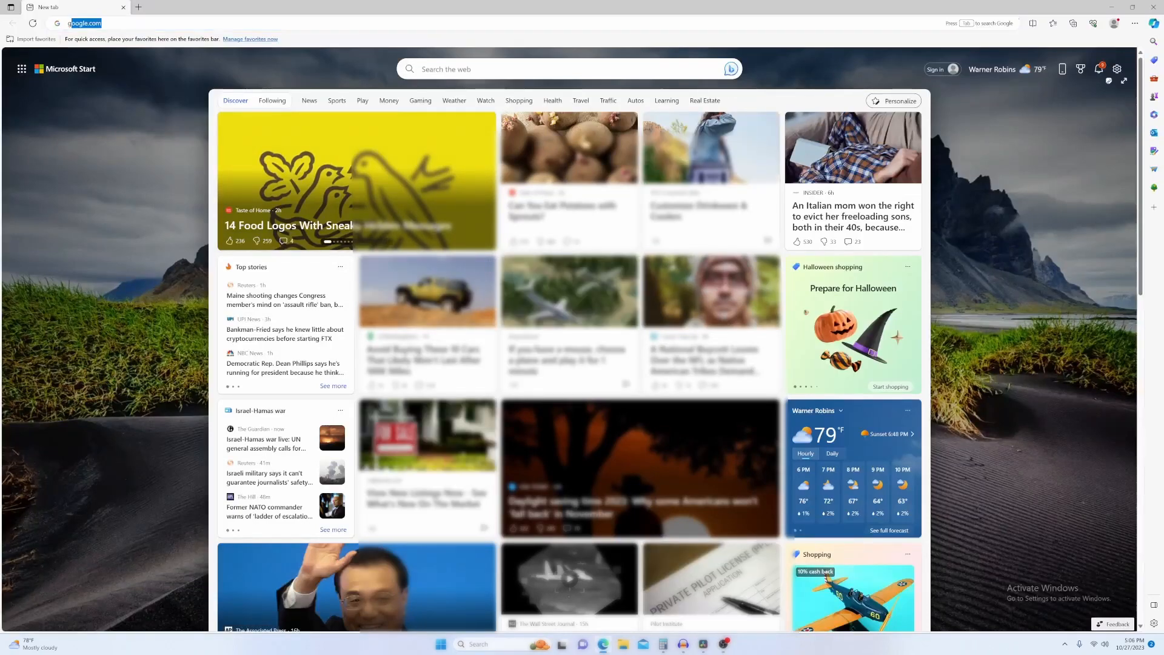
# Search Google for "iacra faa" and open the IACRA - Federal Aviation Administration site.
pyautogui.write('google.com')
pyautogui.press('Return')
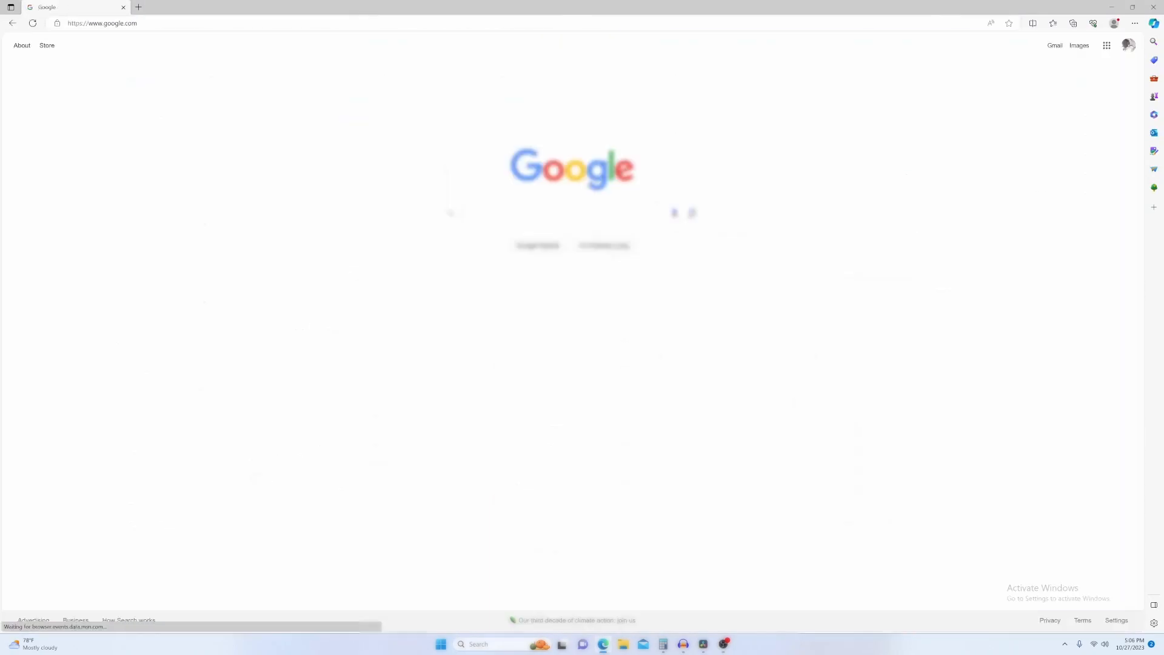
pyautogui.write('ucs')
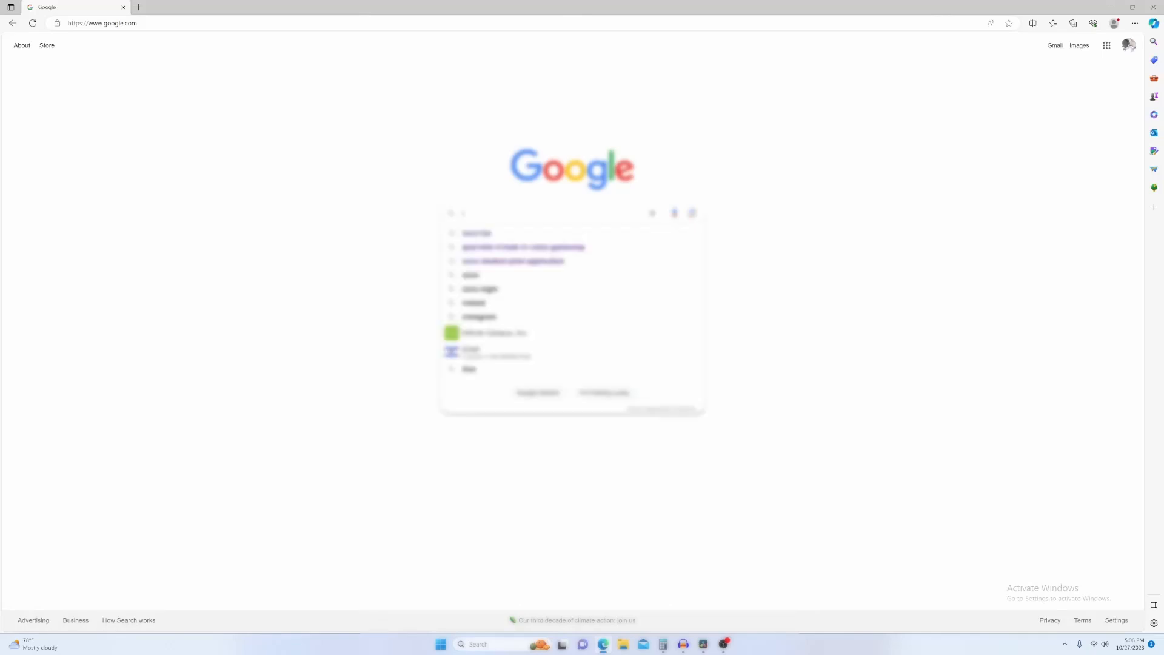
pyautogui.write('ra faa')
pyautogui.press('Return')
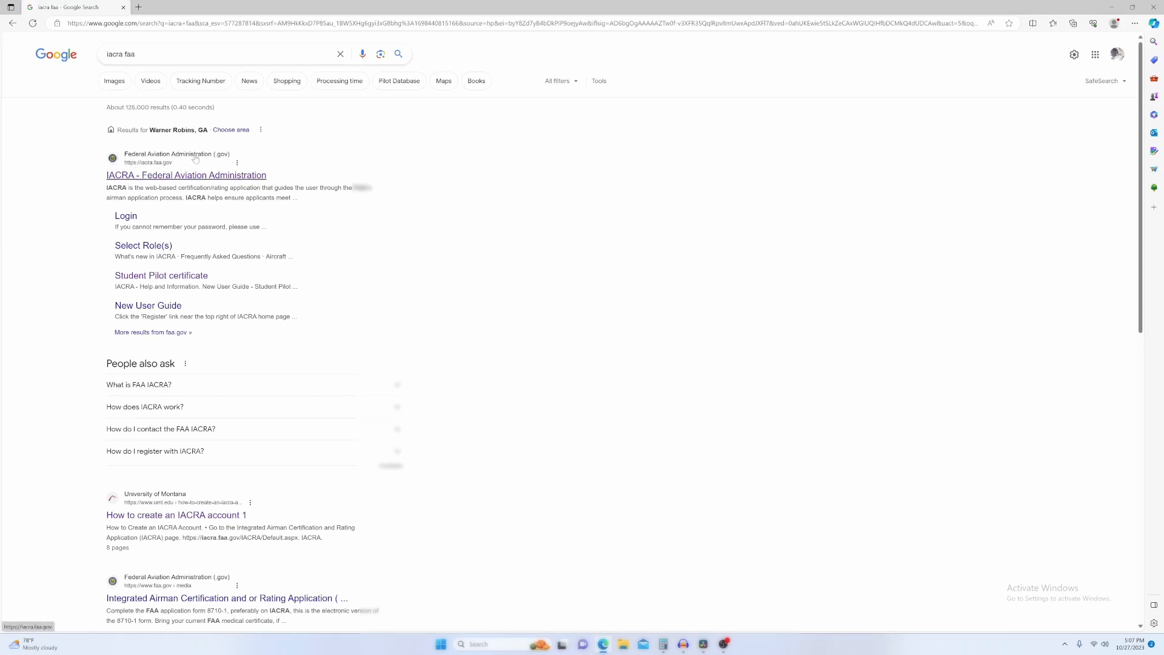
pyautogui.click(161, 176)
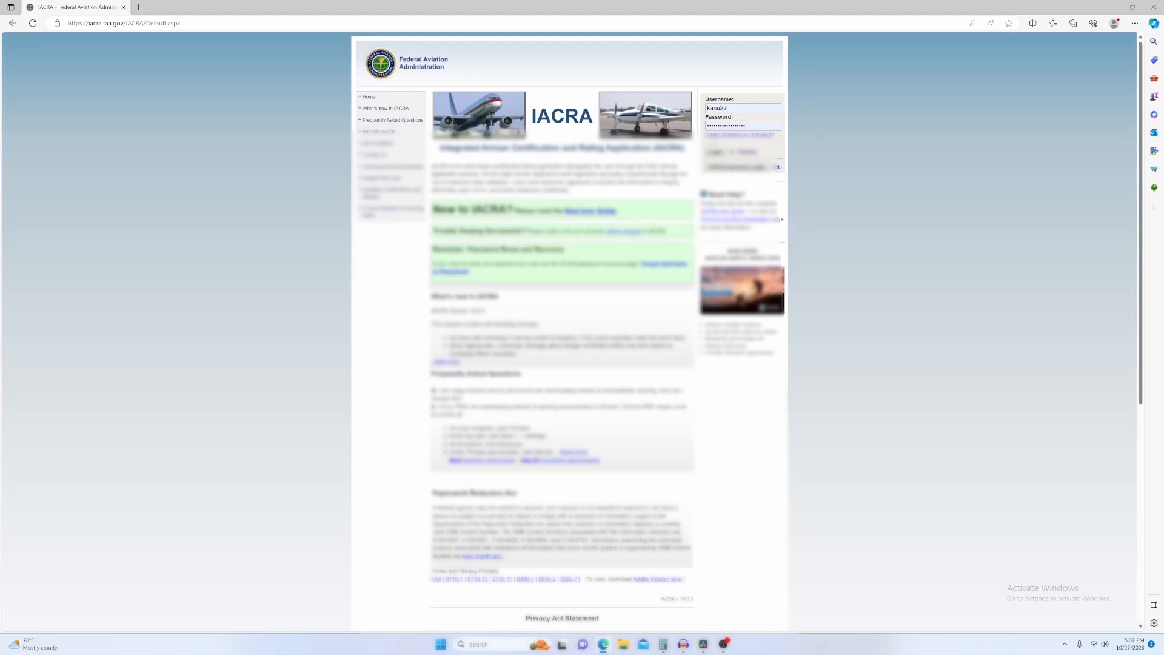
# Log in to IACRA with the prefilled credentials and accept the terms of service for the Applicant role.
pyautogui.press('Return')
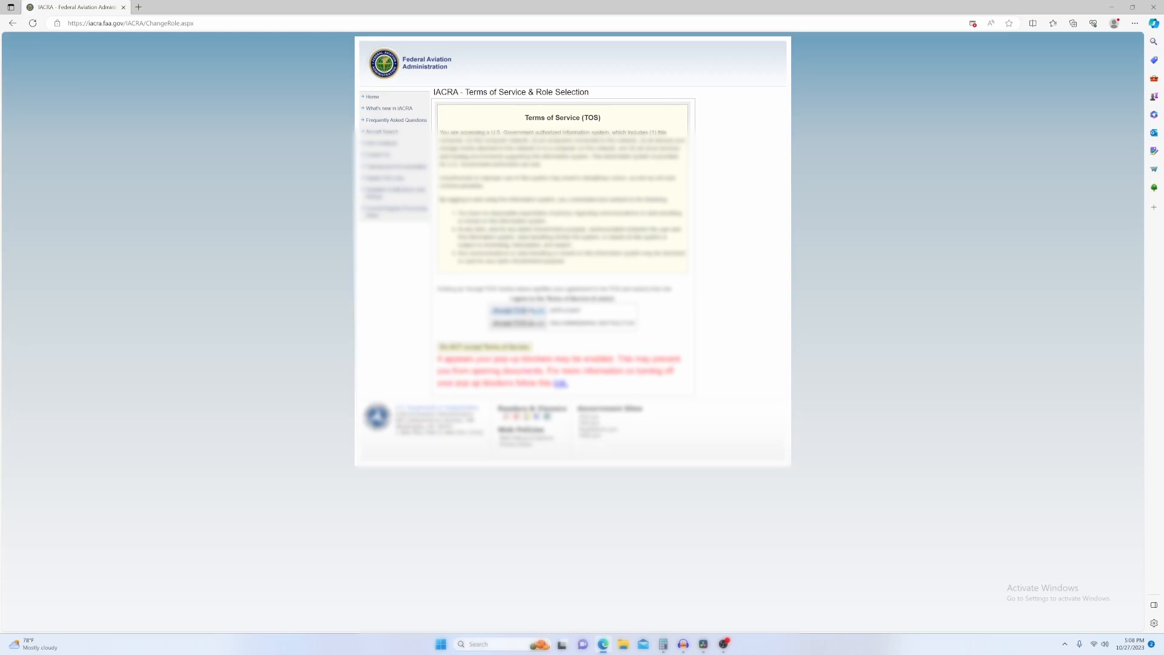
pyautogui.click(531, 311)
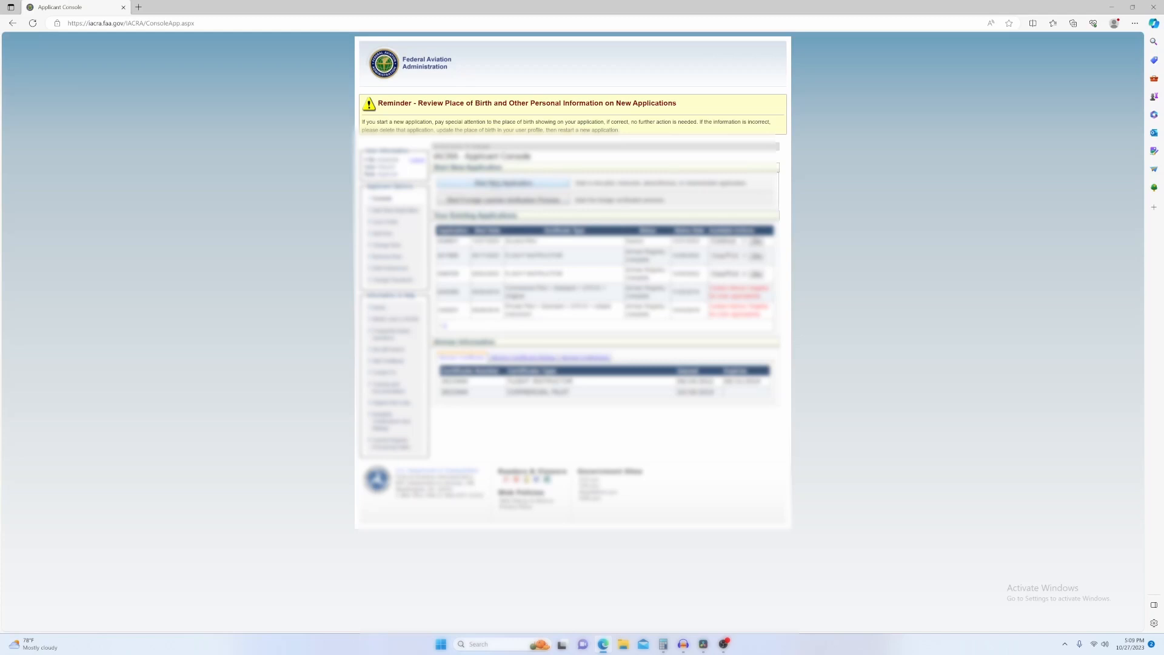
# Start a new application of type Pilot for the Student Pilot certificate.
pyautogui.click(511, 184)
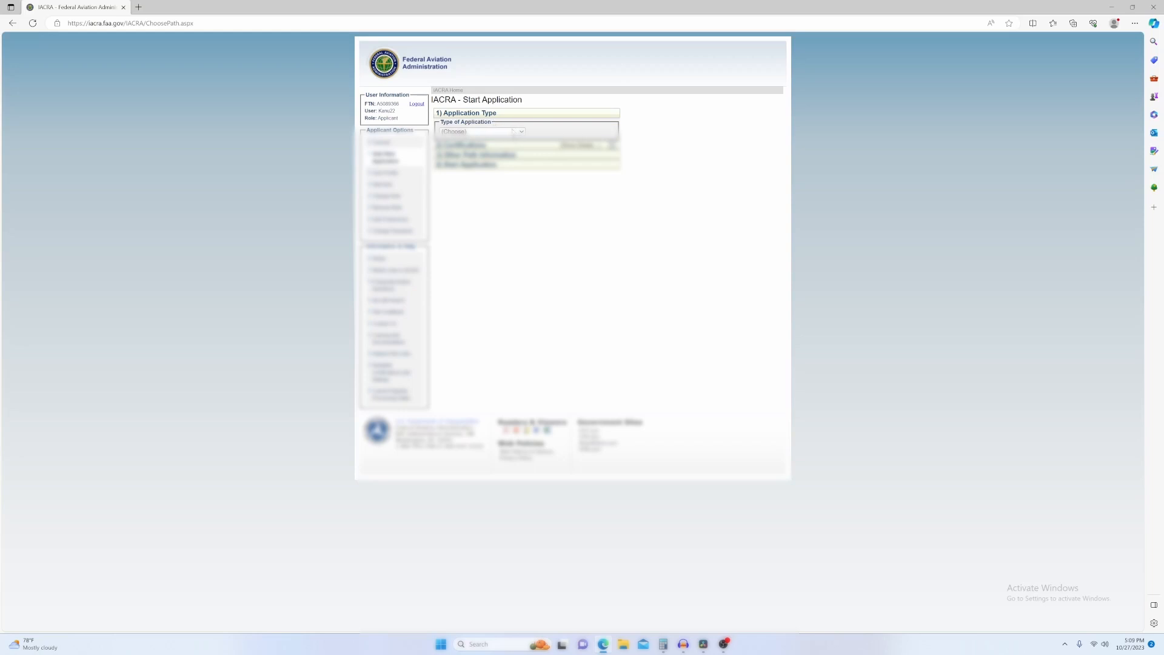
pyautogui.click(513, 132)
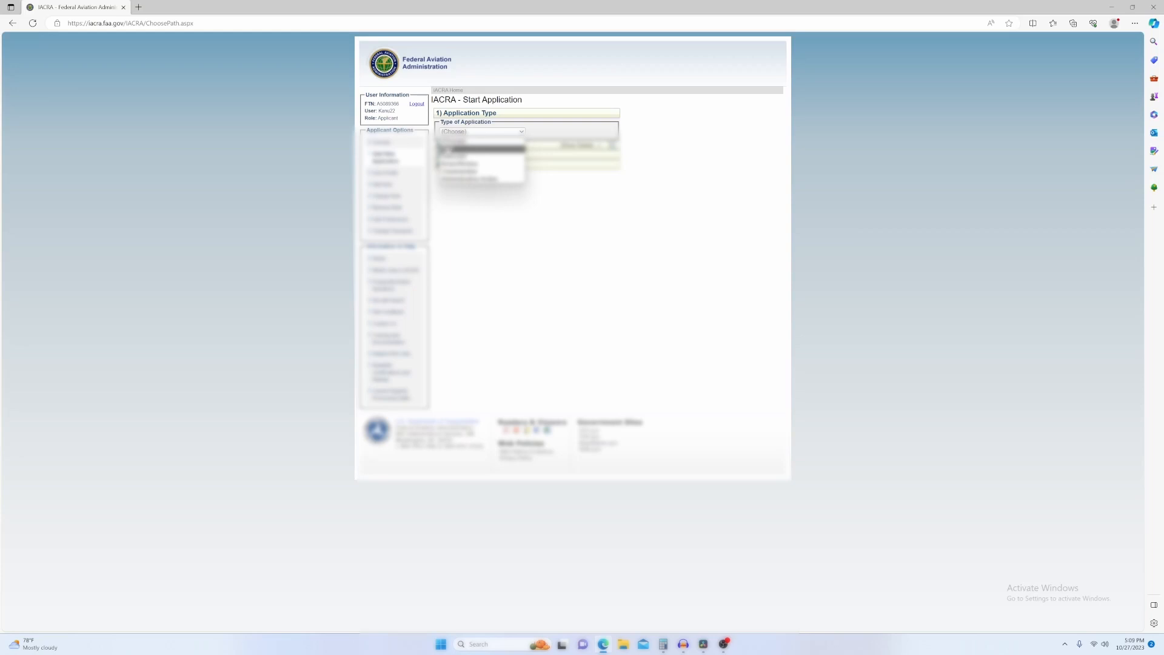
pyautogui.click(482, 148)
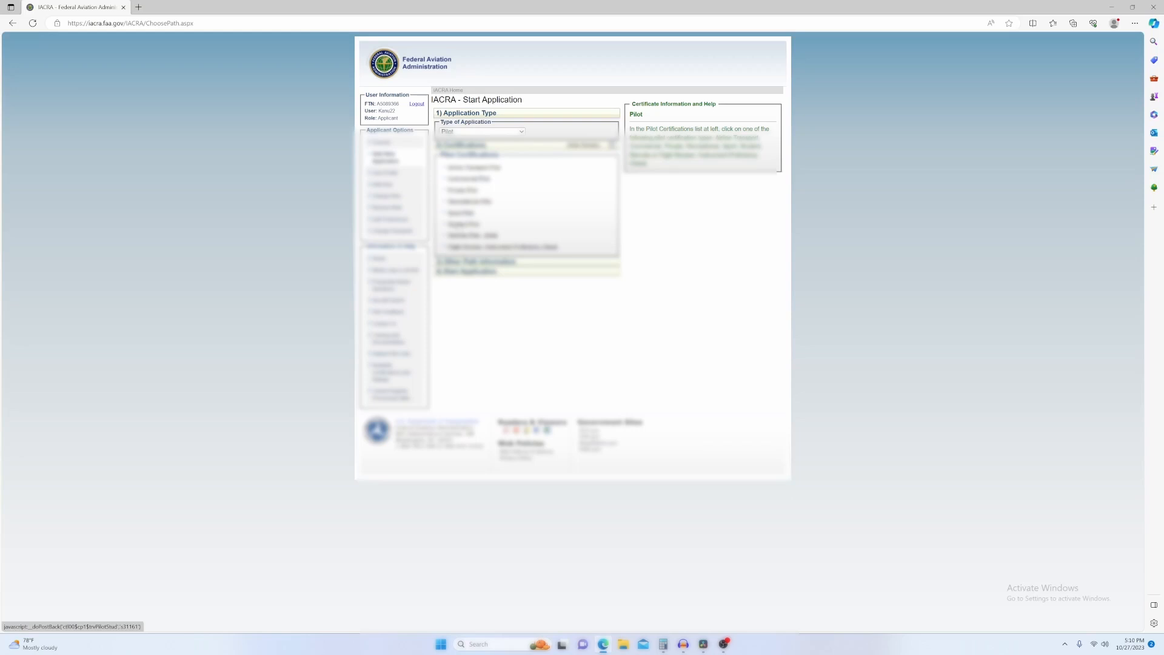
pyautogui.click(459, 225)
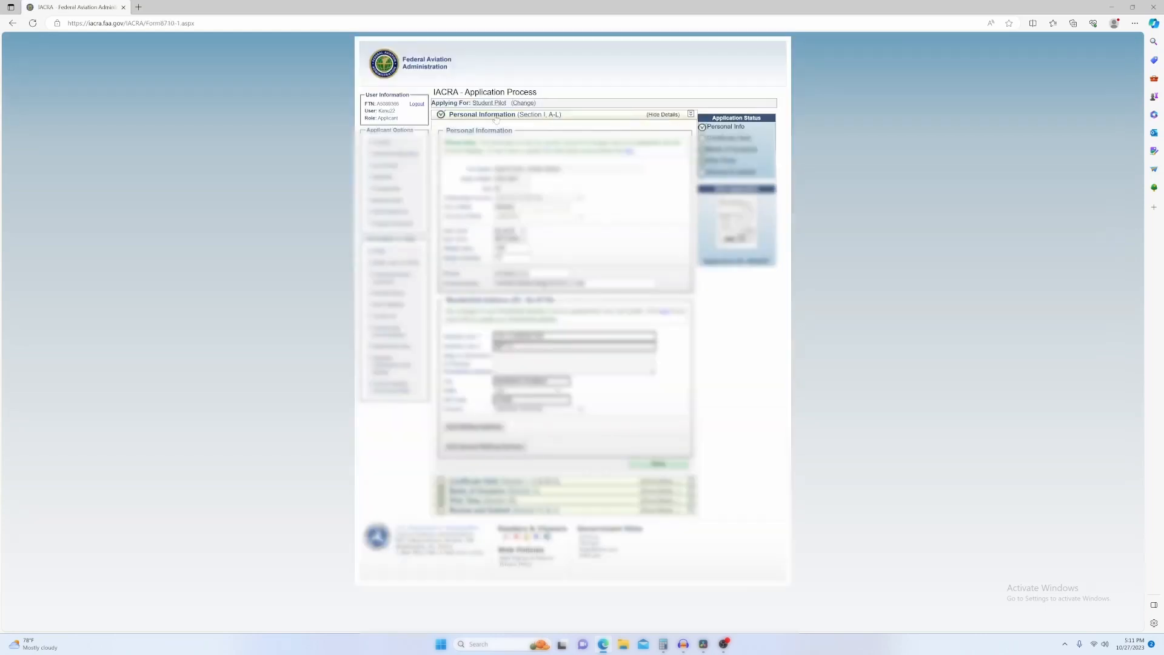
# Review the Personal Information section of the application and collapse it.
pyautogui.click(494, 120)
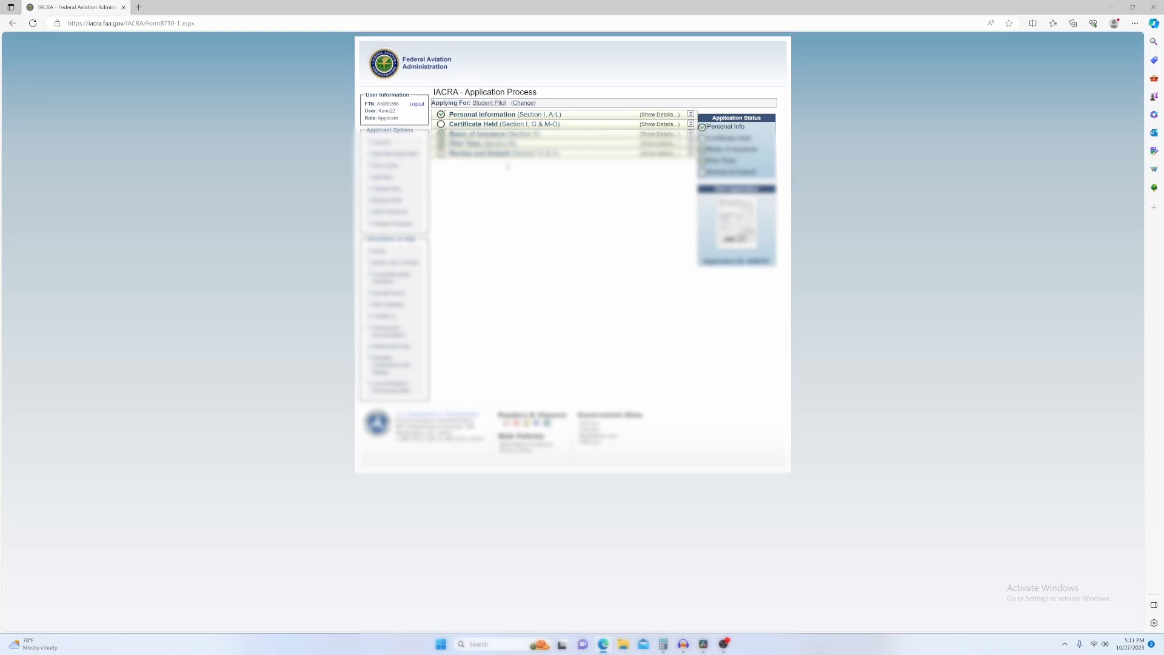
pyautogui.click(506, 116)
pyautogui.click(505, 116)
pyautogui.click(506, 116)
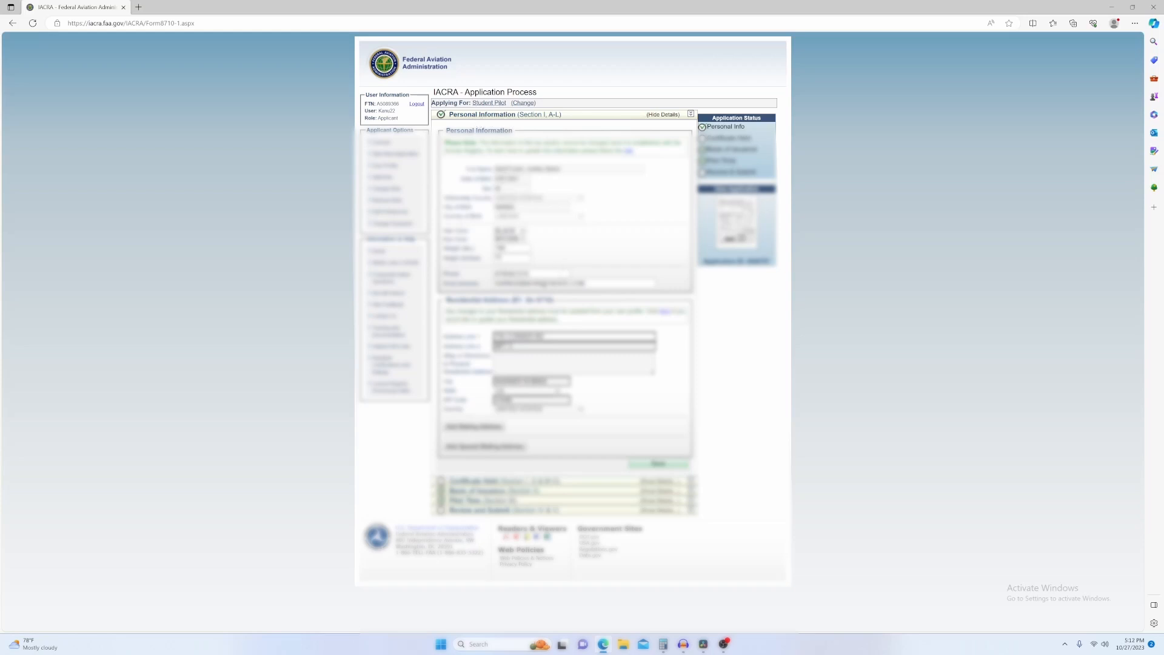
pyautogui.click(502, 116)
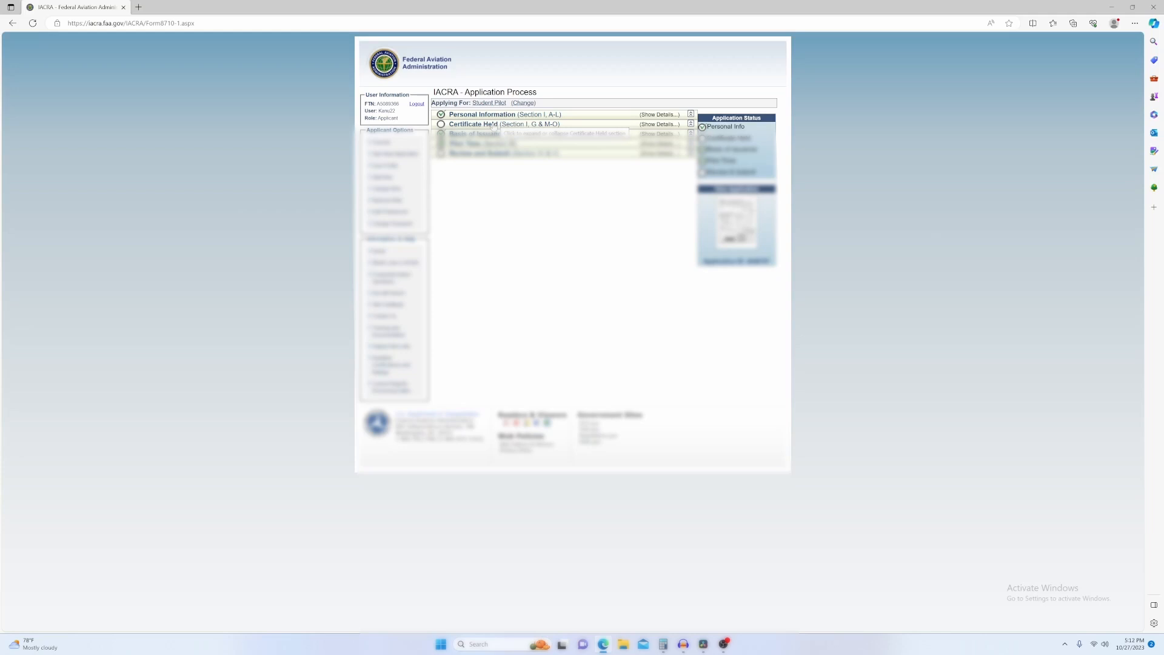
# In the Certificate Held section, answer No to Drug Conviction and Yes to English Language, and save the section.
pyautogui.click(493, 125)
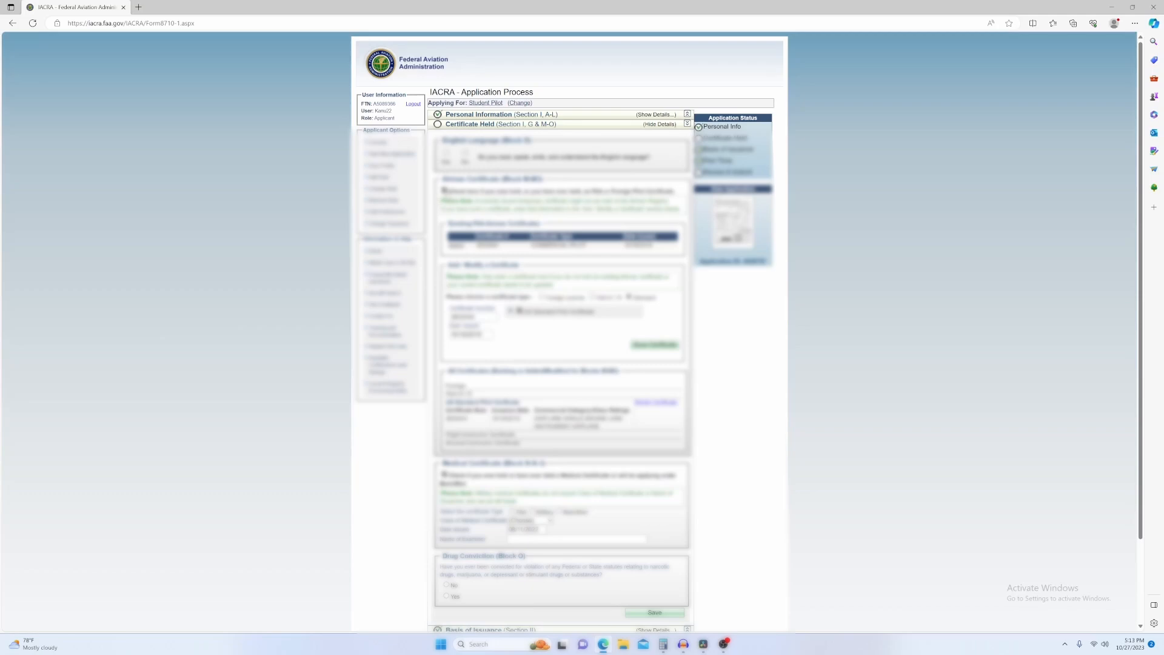
pyautogui.scroll(-2, 570, 327)
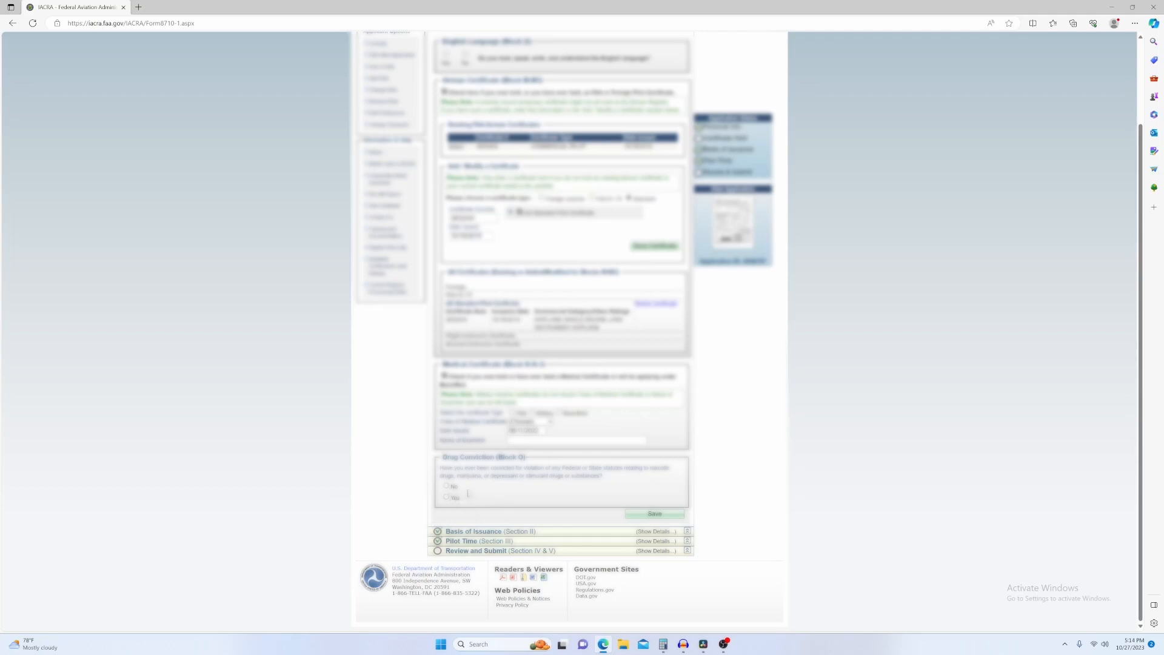
pyautogui.click(446, 486)
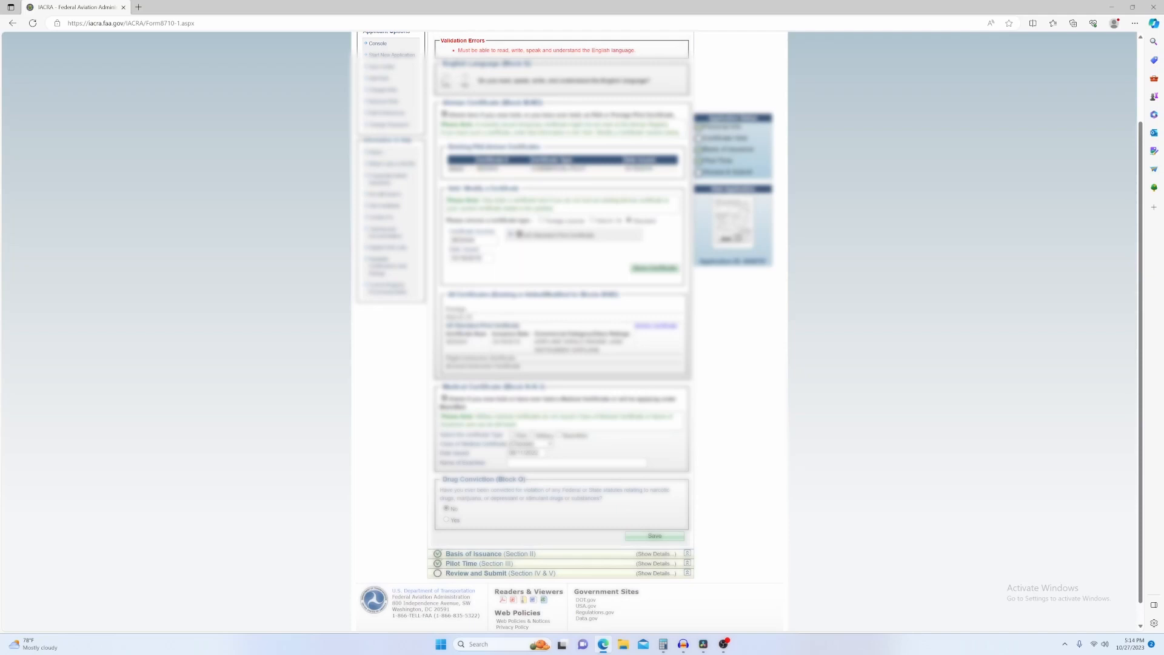
pyautogui.click(446, 77)
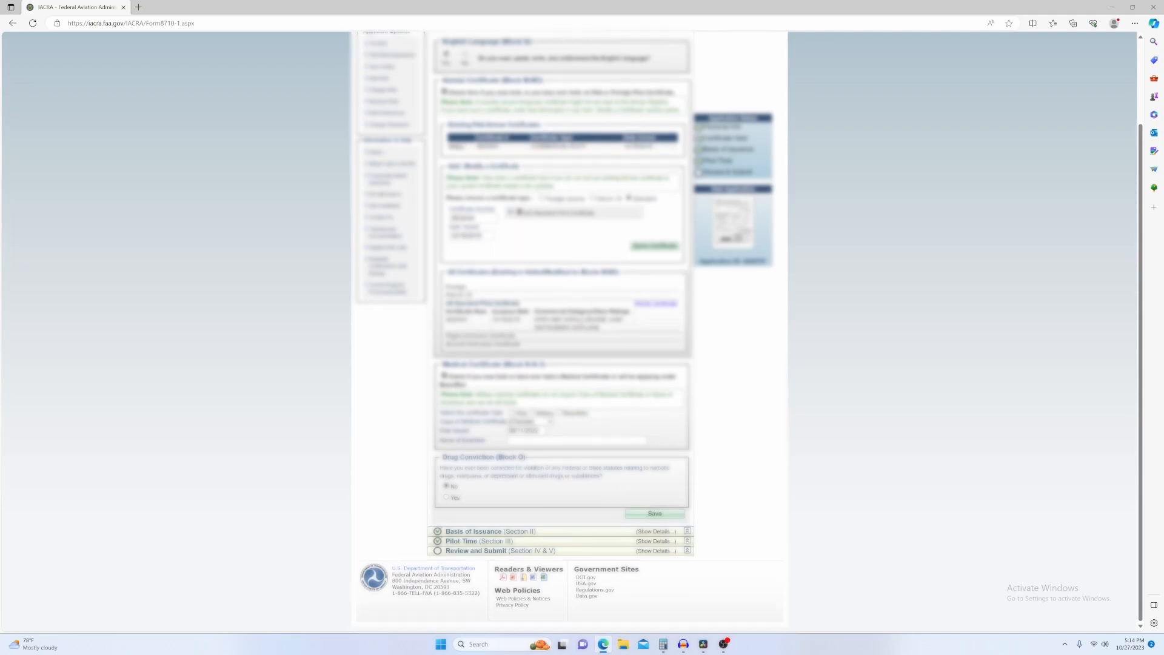
pyautogui.click(653, 516)
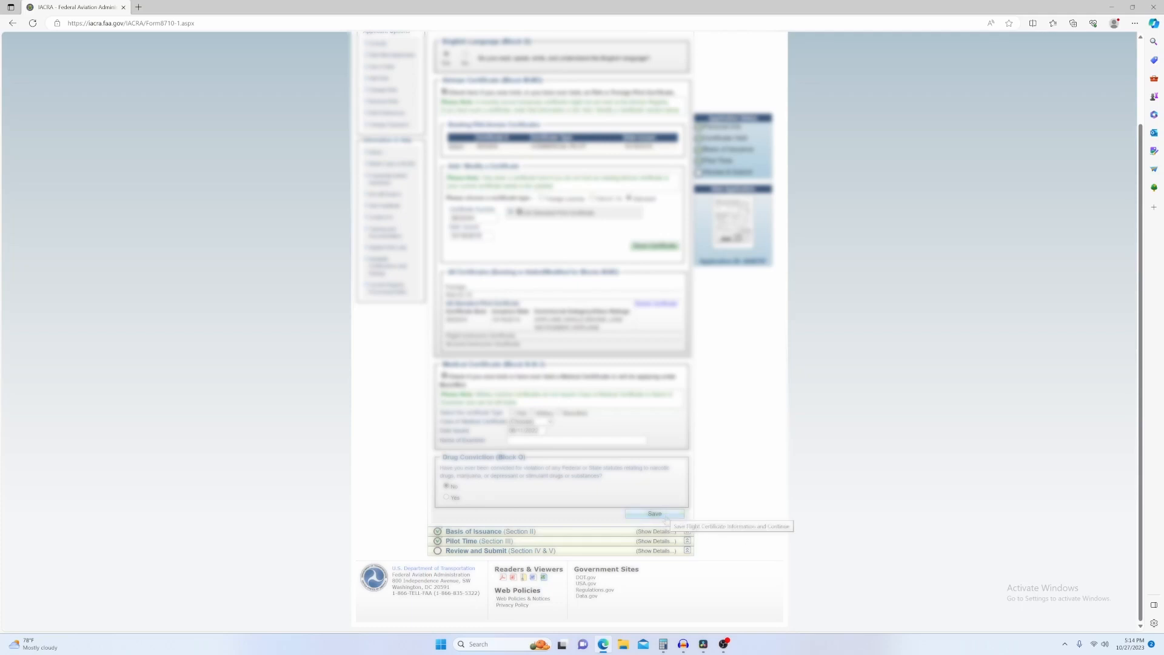
pyautogui.scroll(3, 488, 125)
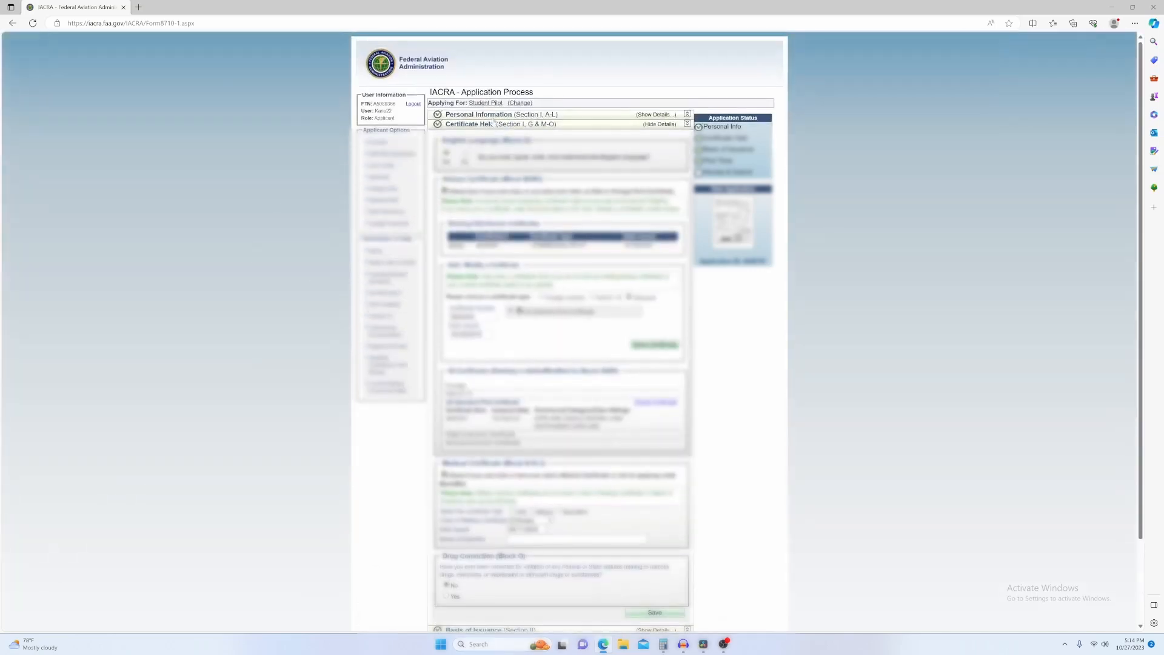
pyautogui.click(489, 125)
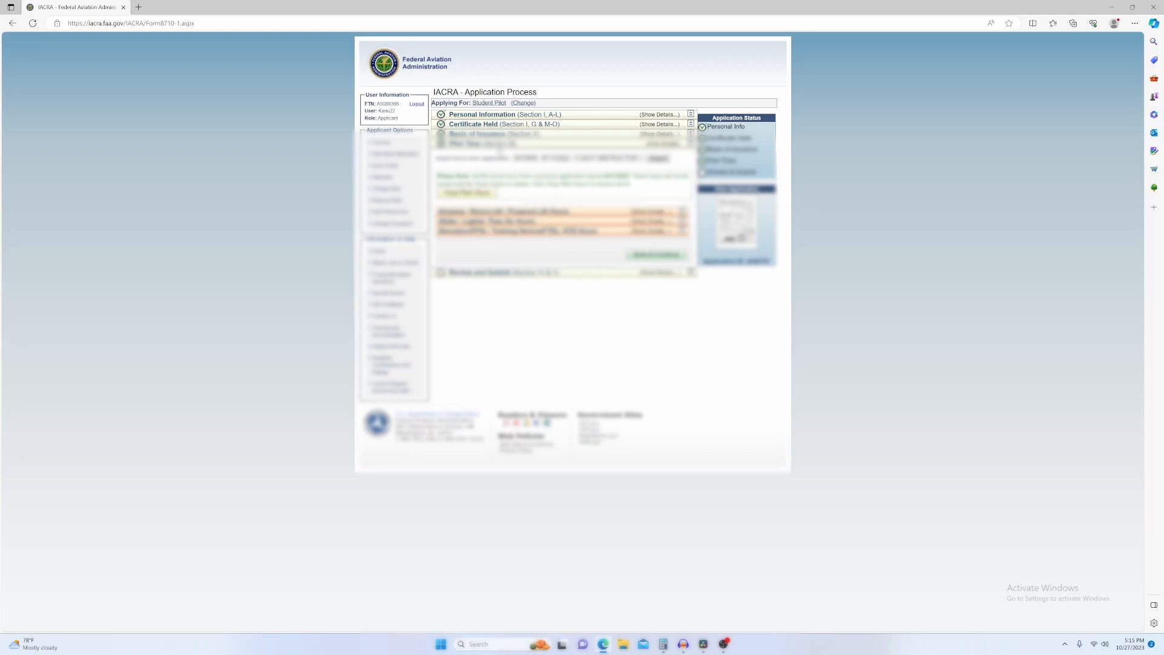
# Leave the Pilot Time section and answer No to the Section IV question in Review and Submit.
pyautogui.click(461, 144)
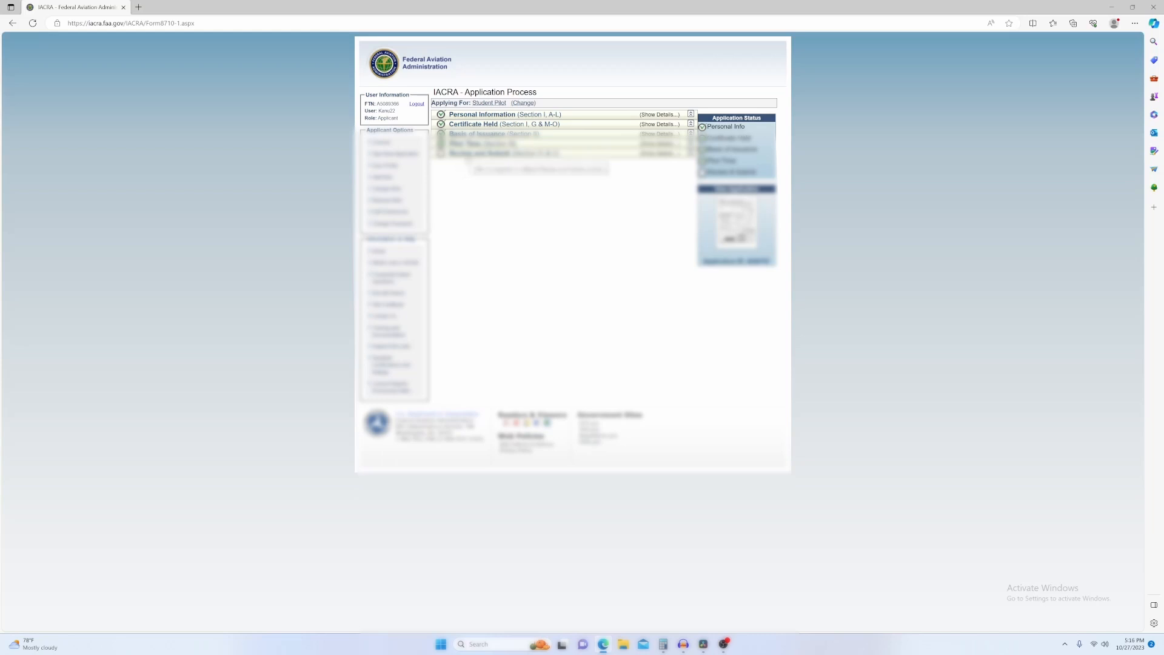
pyautogui.click(466, 143)
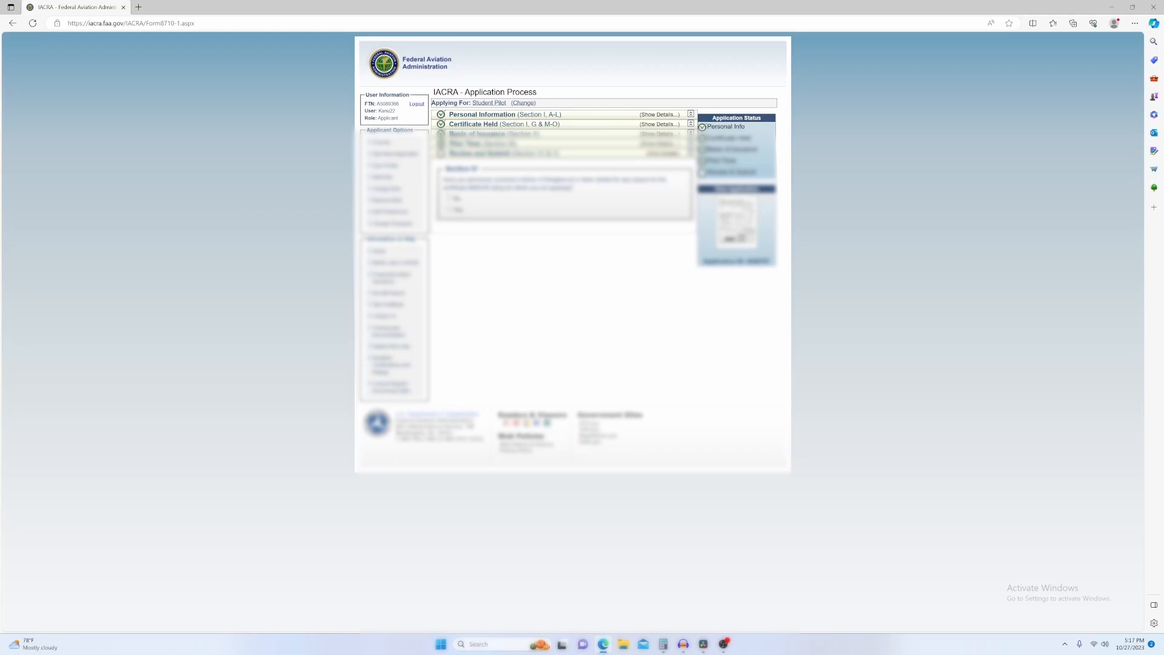
pyautogui.click(449, 198)
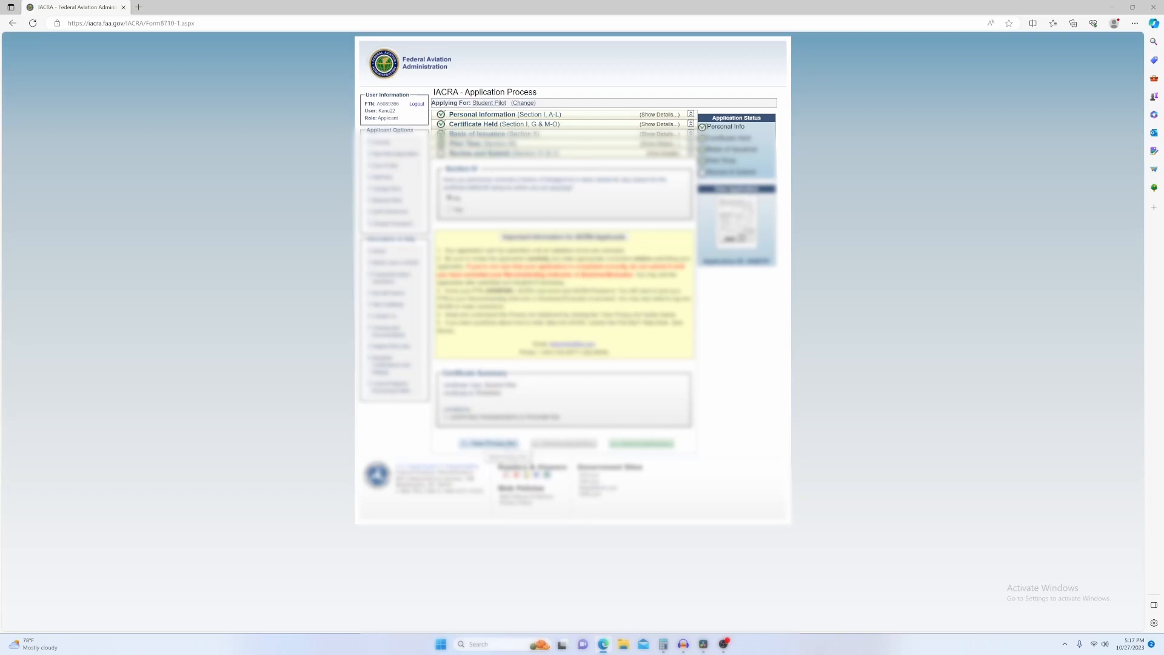
# View the Privacy Act statement, read through it and close its window.
pyautogui.click(489, 443)
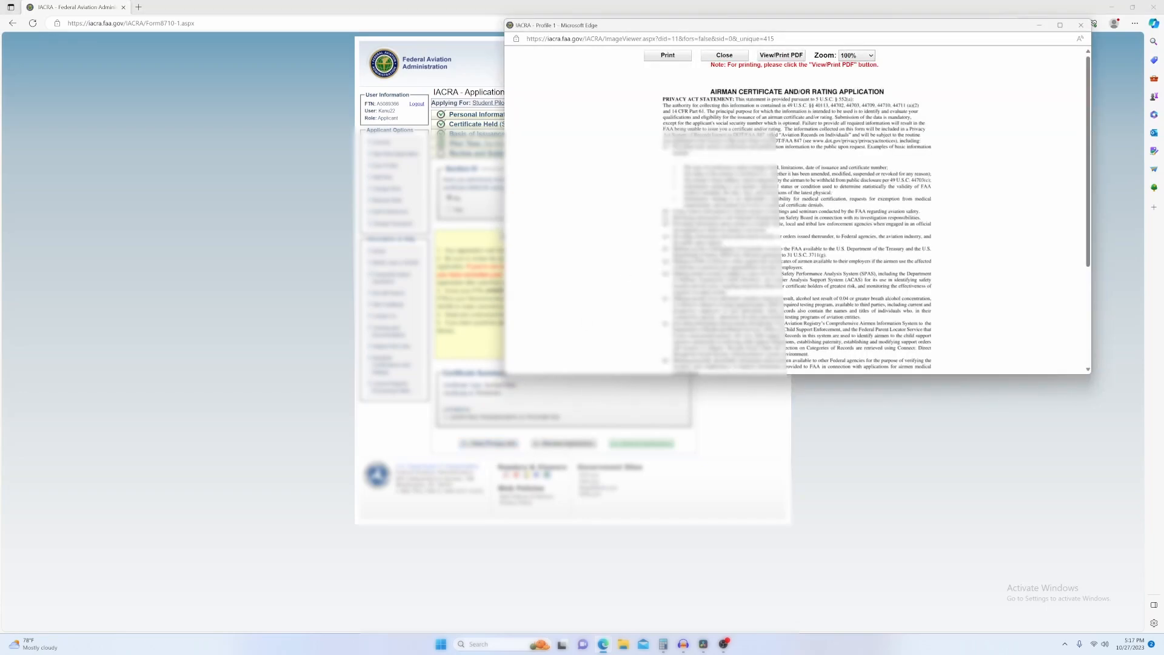
pyautogui.scroll(-3, 797, 206)
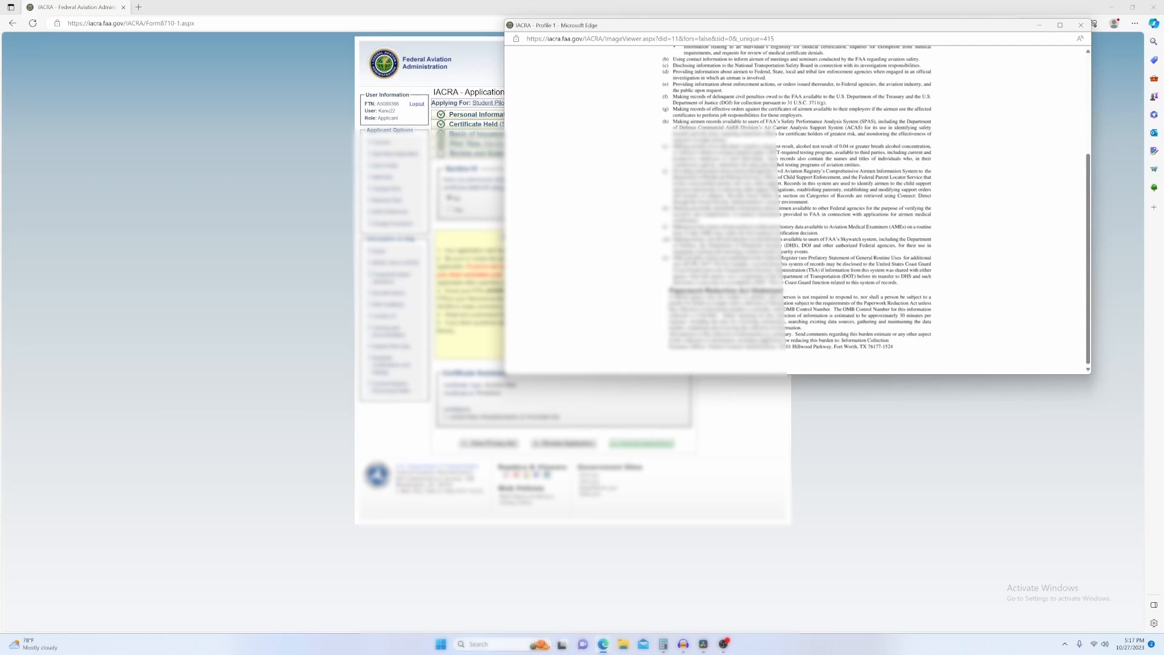
pyautogui.scroll(4, 797, 206)
pyautogui.scroll(-4, 797, 206)
pyautogui.scroll(4, 797, 206)
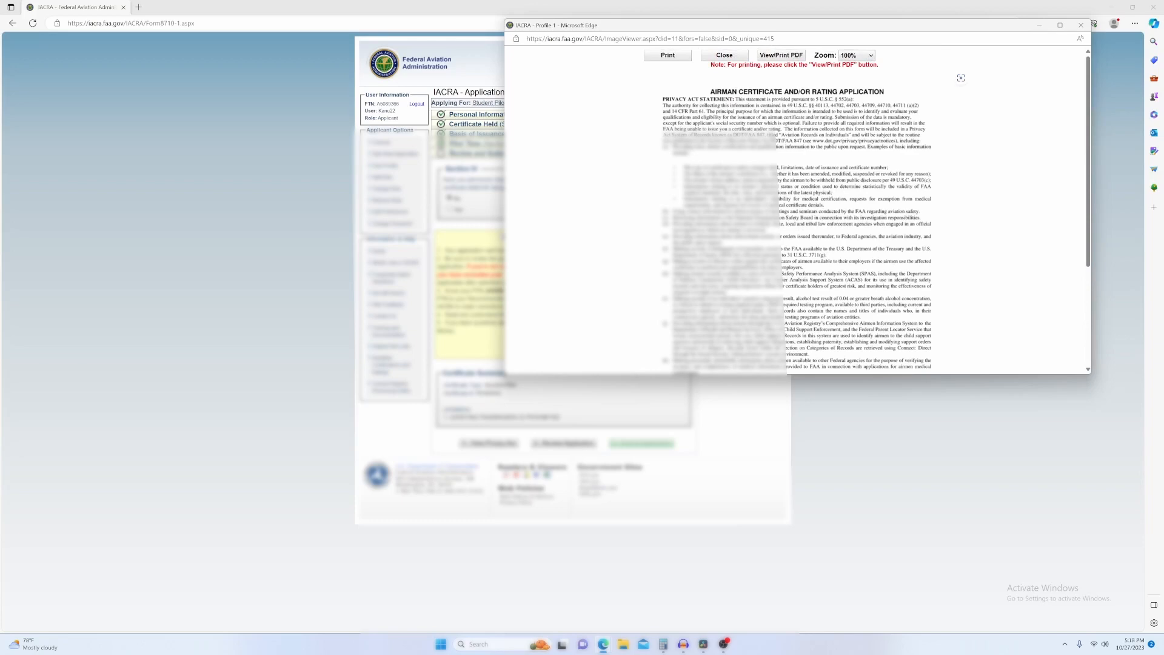
pyautogui.scroll(-4, 796, 206)
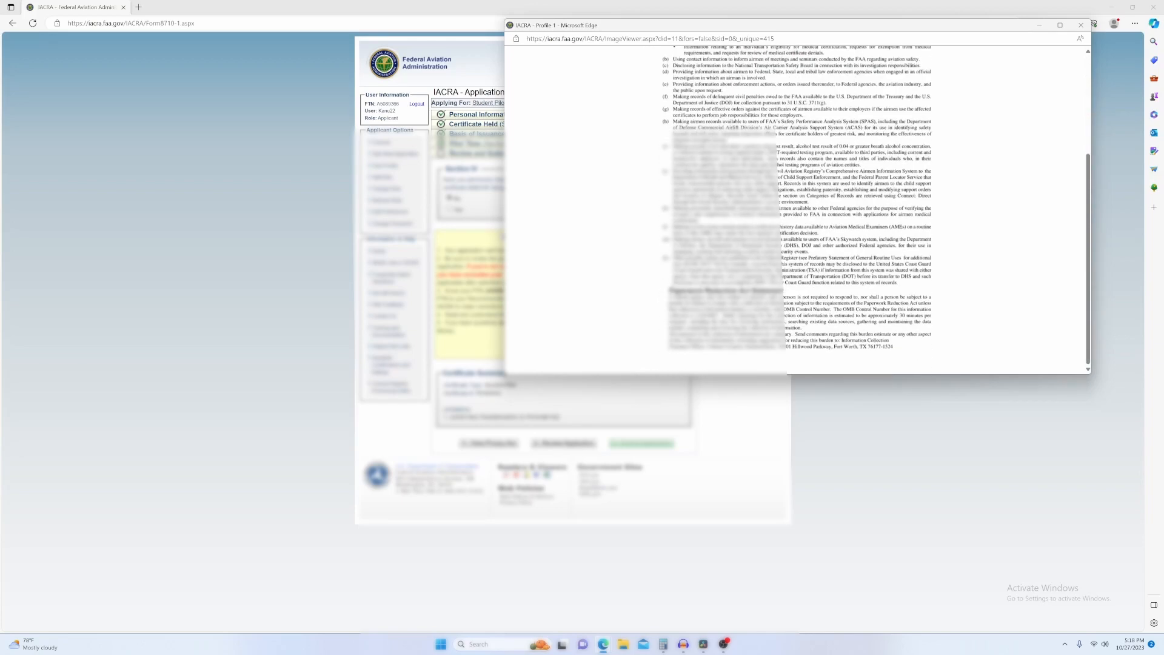
pyautogui.scroll(4, 665, 81)
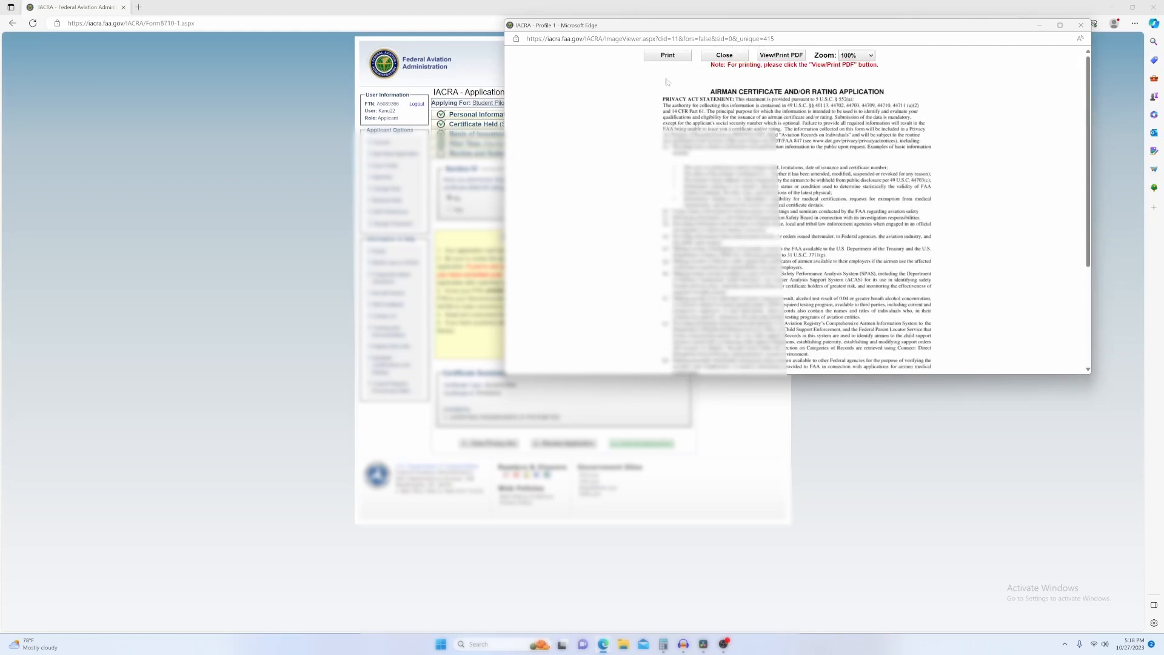
pyautogui.click(725, 56)
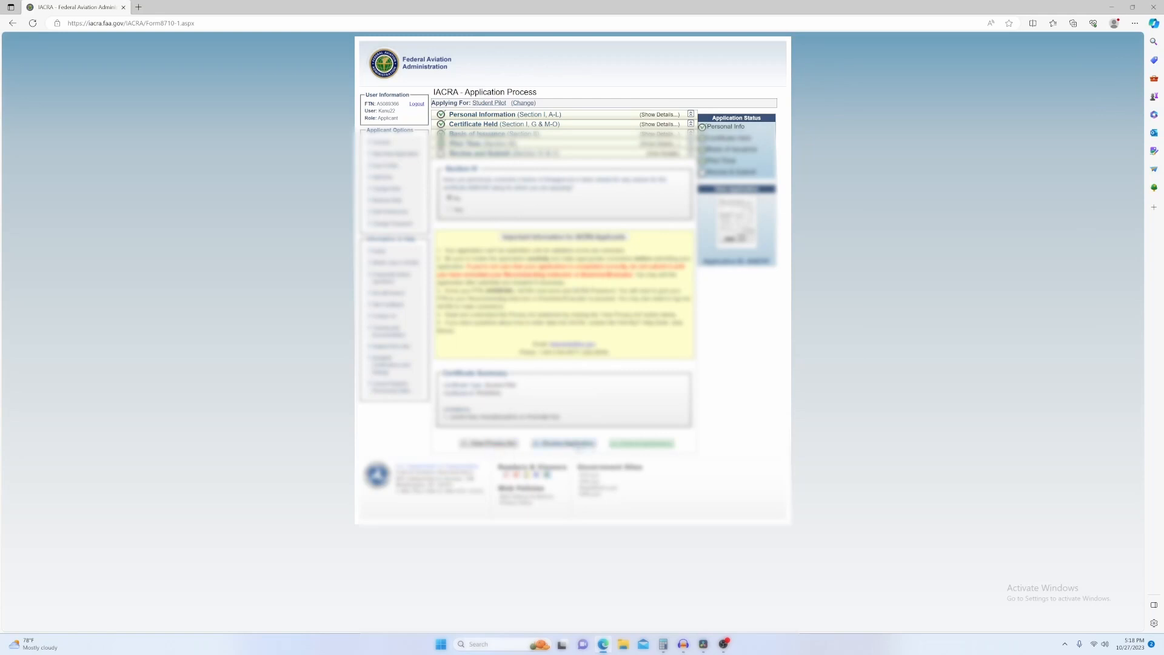
# Start the application review and examine the medical certificate fields in the Certificate Held section.
pyautogui.click(563, 443)
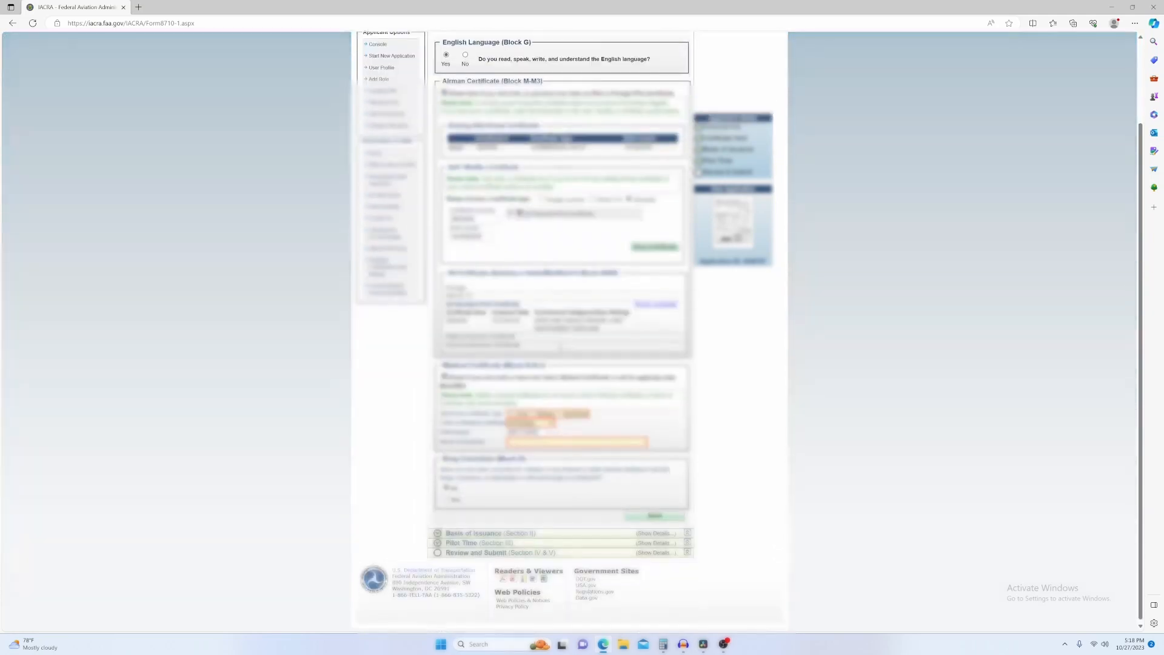
pyautogui.scroll(-2, 558, 338)
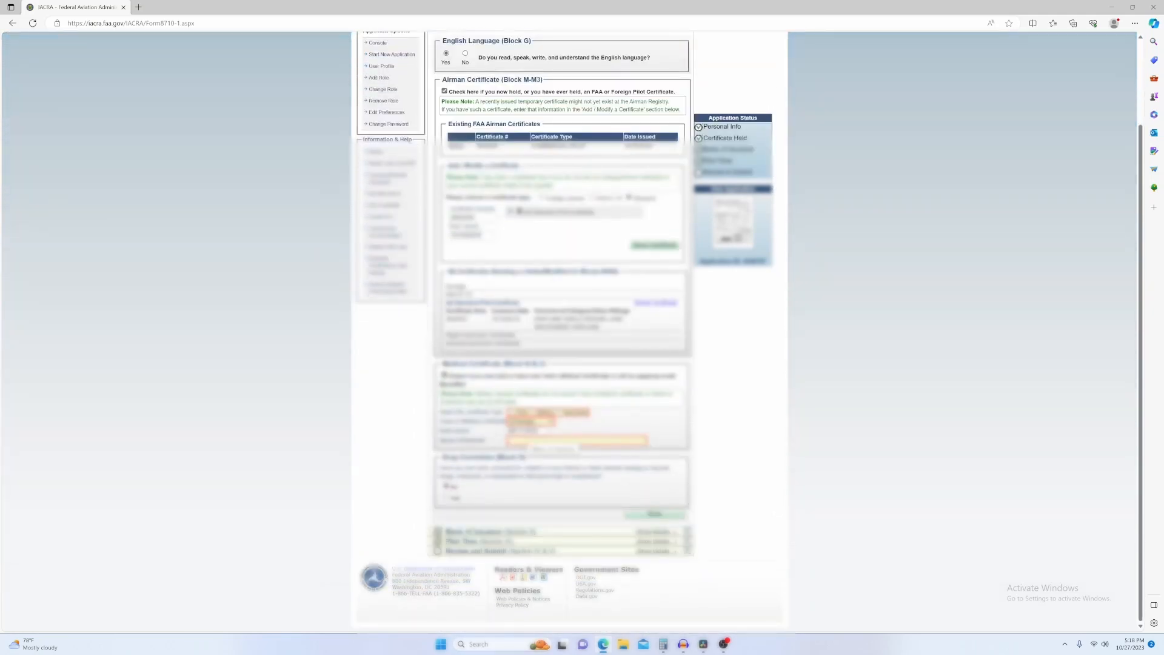
pyautogui.scroll(2, 517, 297)
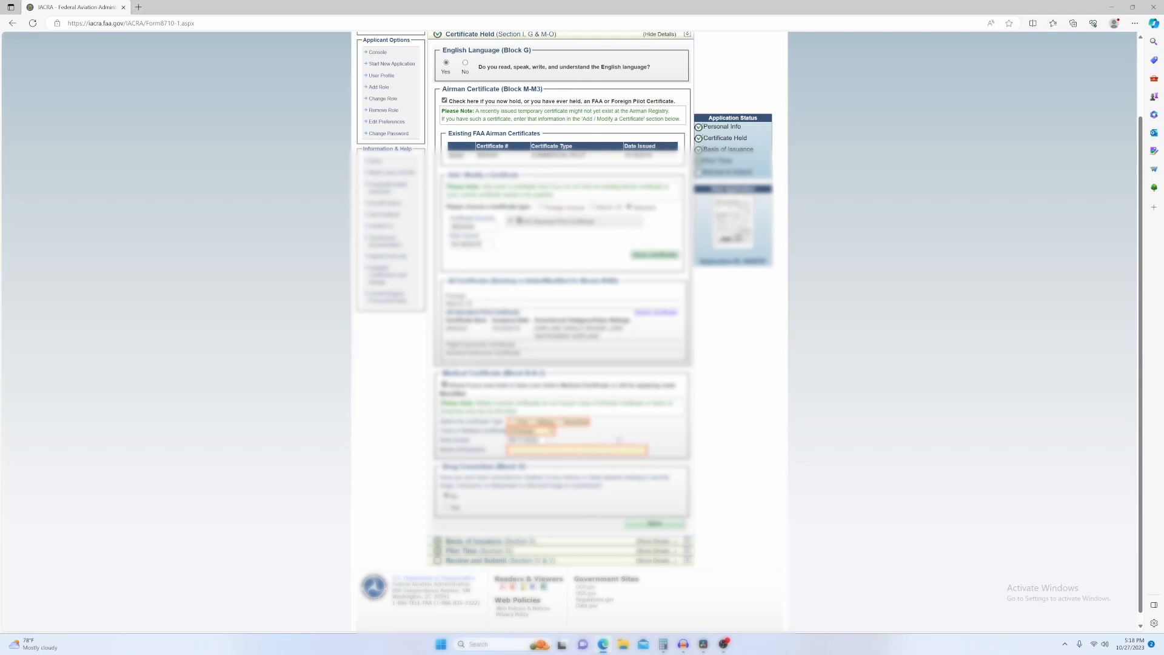
pyautogui.scroll(-1, 564, 328)
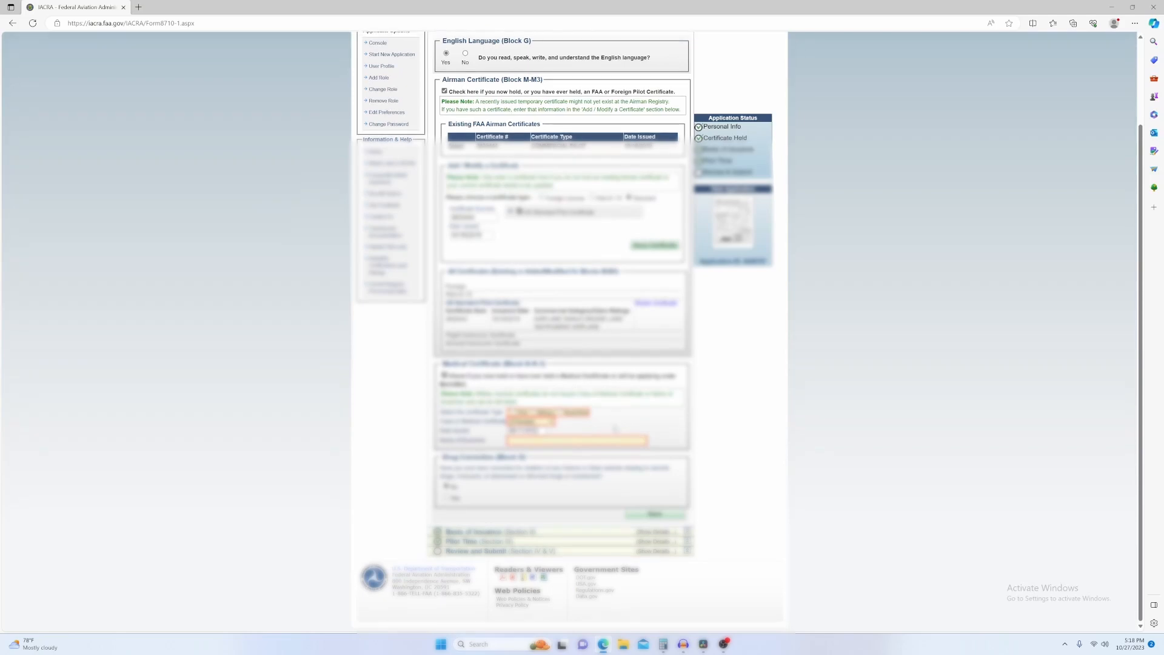
pyautogui.scroll(2, 614, 433)
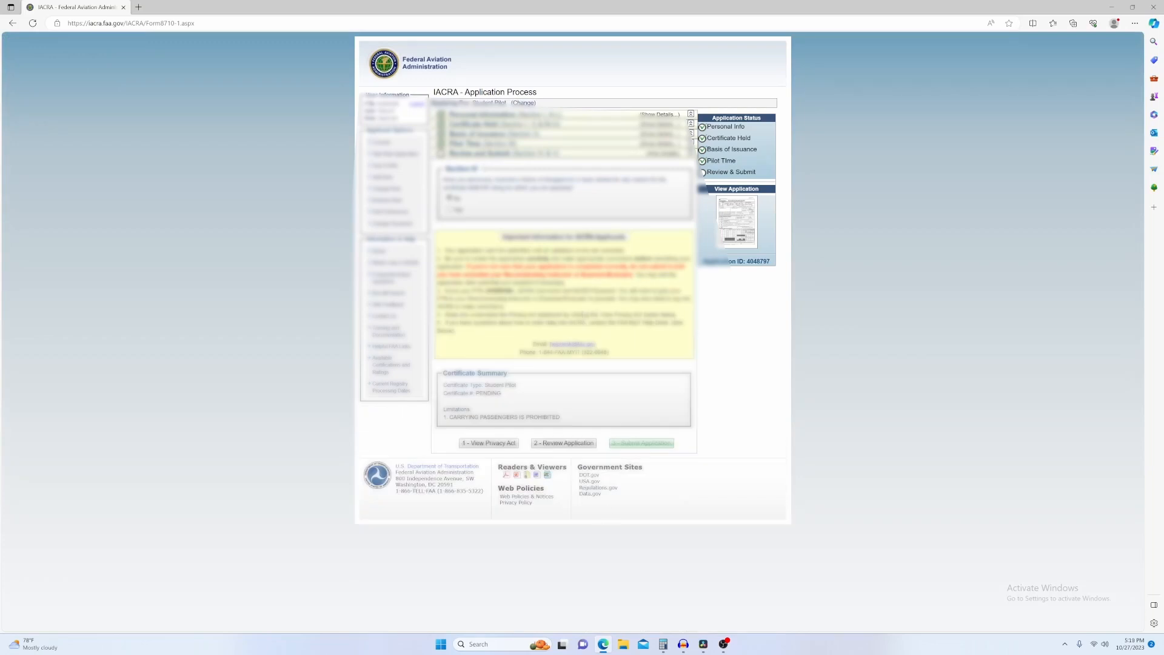
# Retry the application review, collapse the Certificate Held details and select the certificate number line in the Certificate Summary.
pyautogui.click(554, 444)
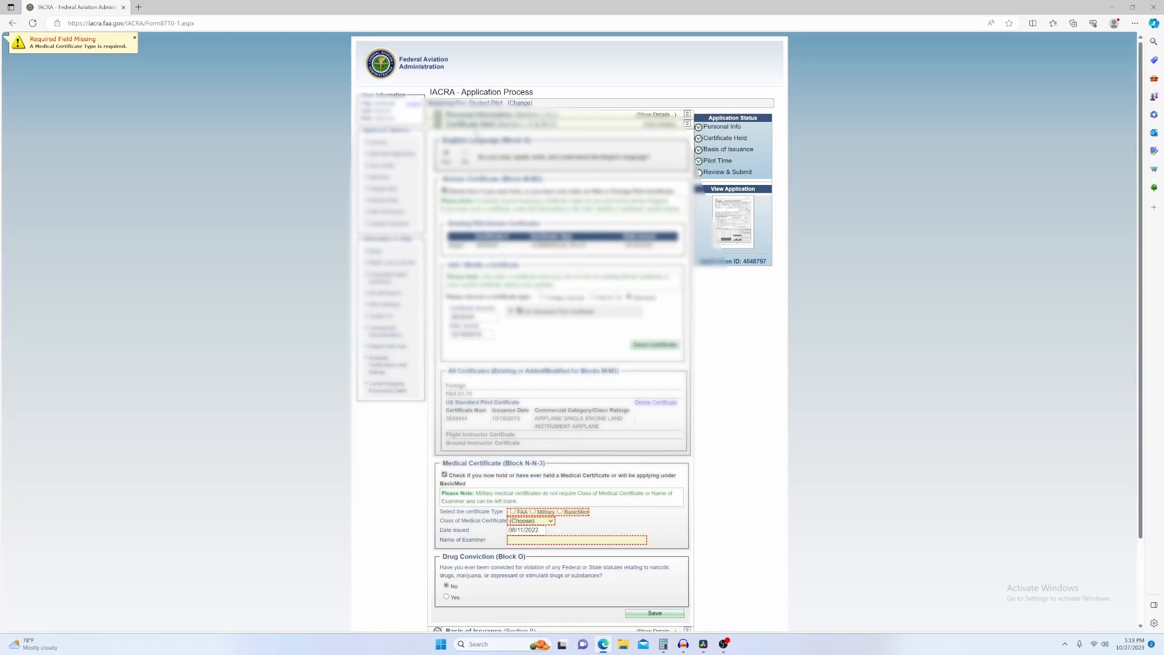
pyautogui.click(642, 124)
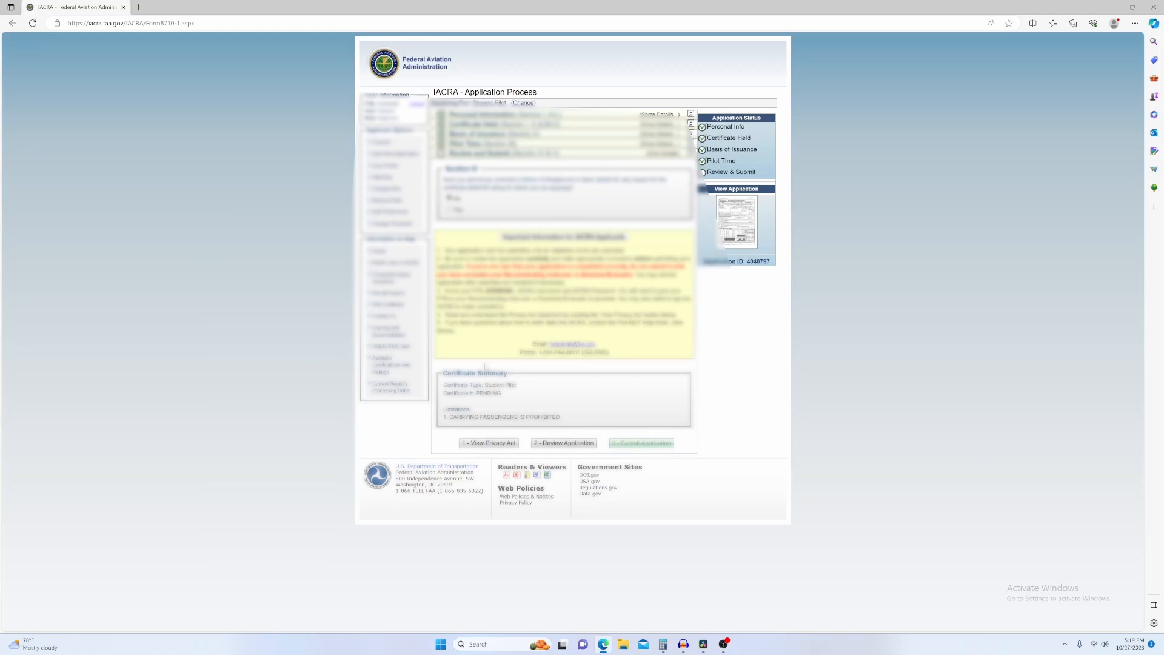
pyautogui.moveTo(502, 392); pyautogui.dragTo(446, 394)
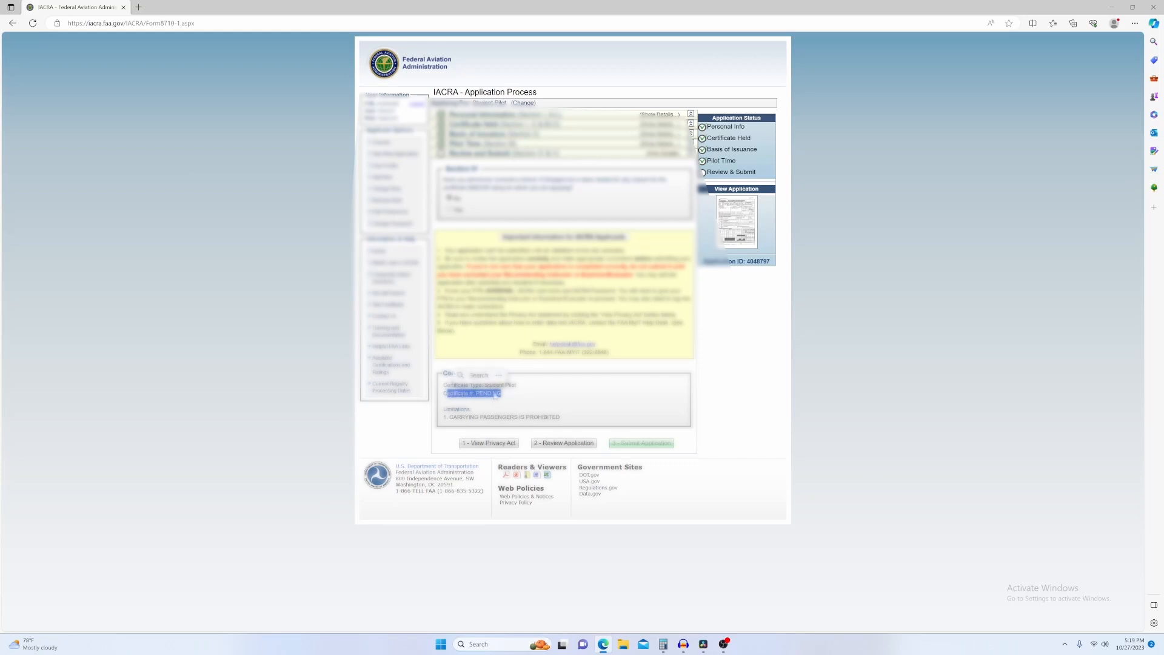